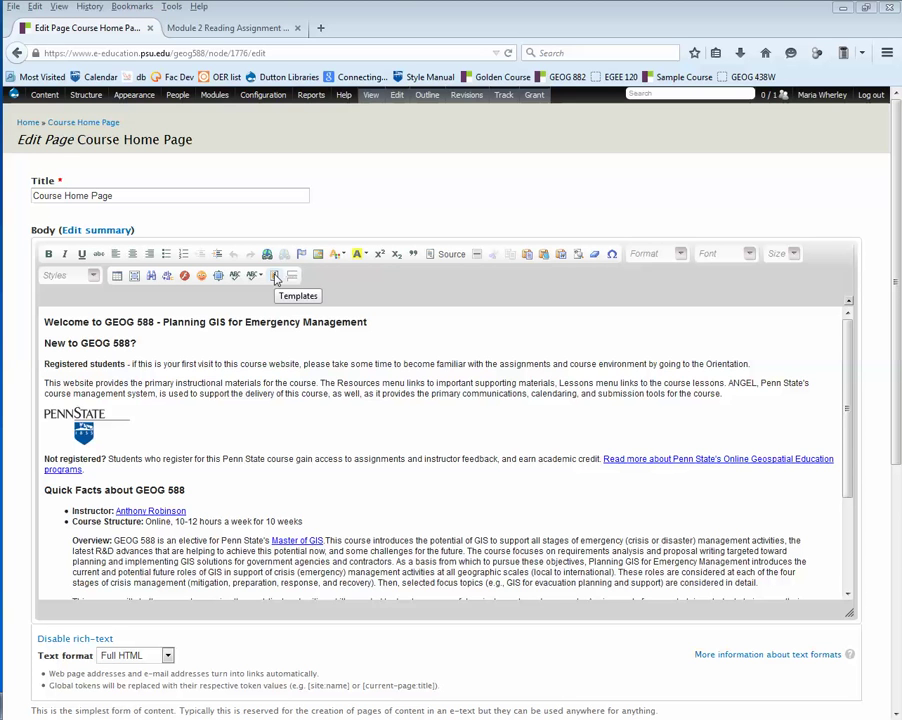
Step: Open the Content Templates list and scroll down to Course Schedule, PSU Advert and Bibliography
{"action": "left_click", "coordinate": [276, 279]}
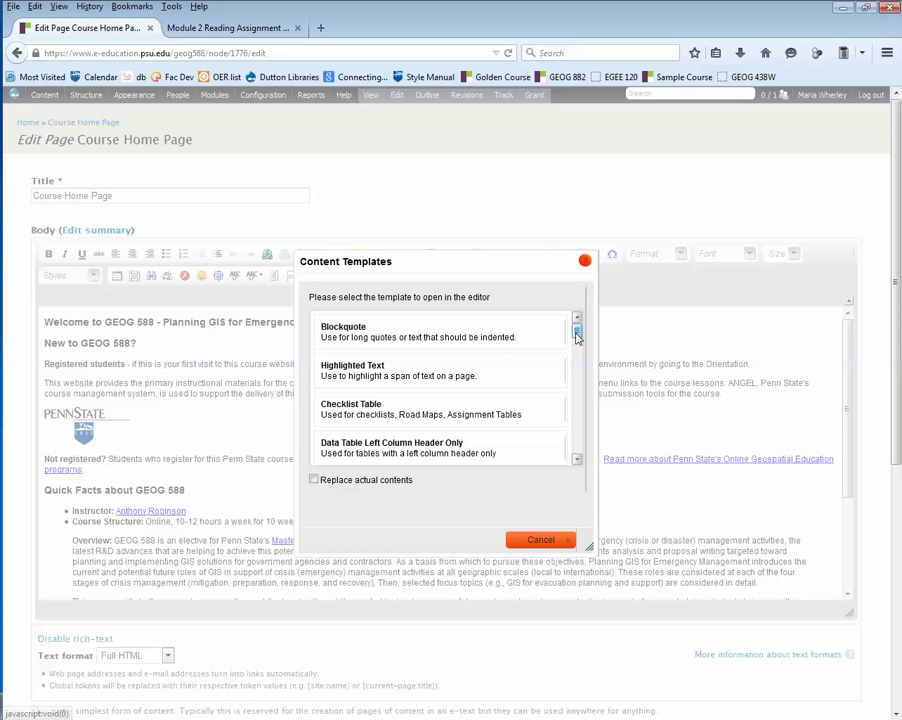
{"action": "left_click_drag", "start_coordinate": [577, 340], "coordinate": [590, 413]}
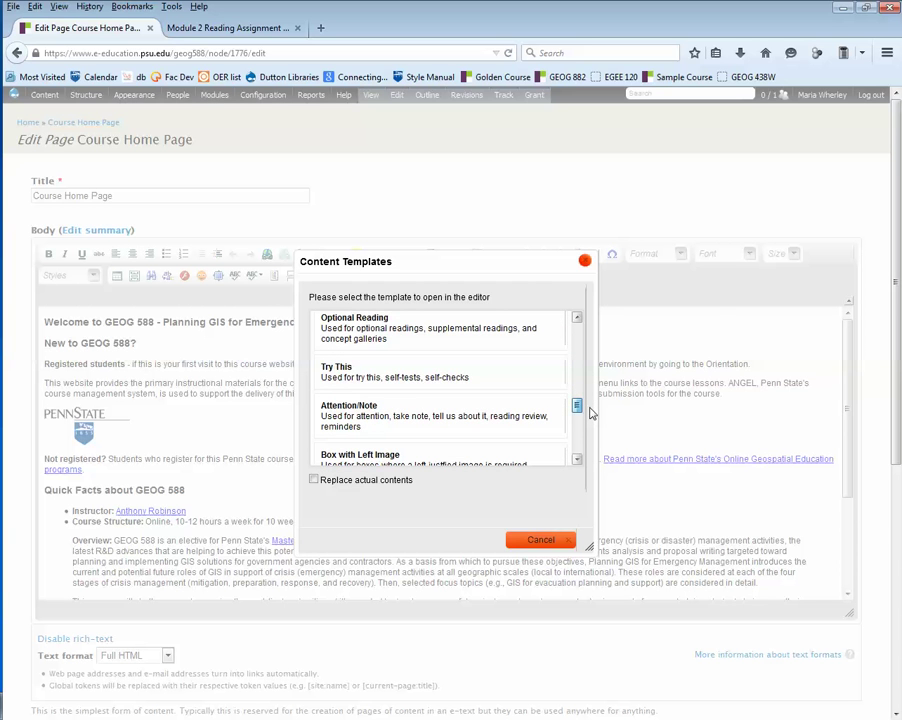
{"action": "left_click_drag", "start_coordinate": [590, 413], "coordinate": [578, 458]}
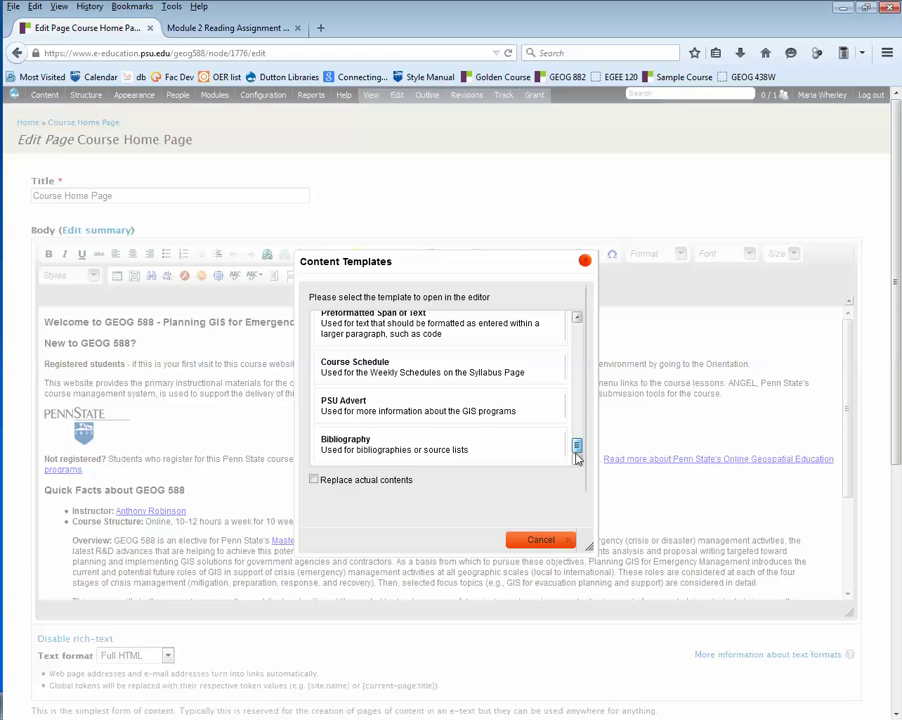
Step: Close the templates list and start a new empty paragraph after the last paragraph of the body
{"action": "left_click", "coordinate": [585, 262]}
{"action": "left_click", "coordinate": [336, 494]}
{"action": "scroll", "coordinate": [338, 498], "scroll_direction": "down", "scroll_amount": 3}
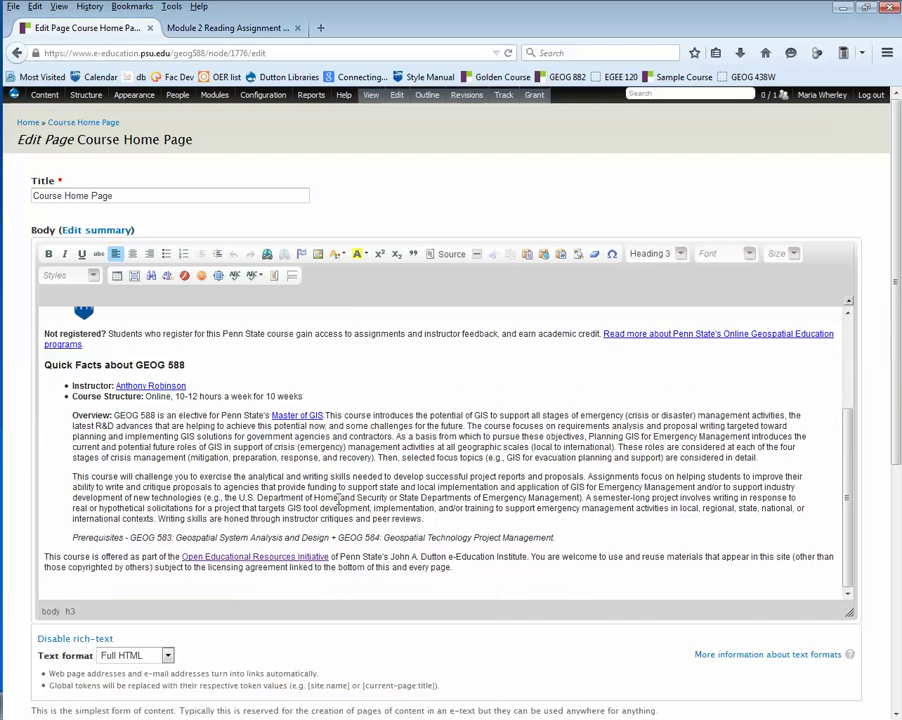
{"action": "left_click", "coordinate": [474, 571]}
{"action": "key", "text": "Return"}
Step: Insert the Checklist Table template into the new paragraph
{"action": "left_click", "coordinate": [275, 277]}
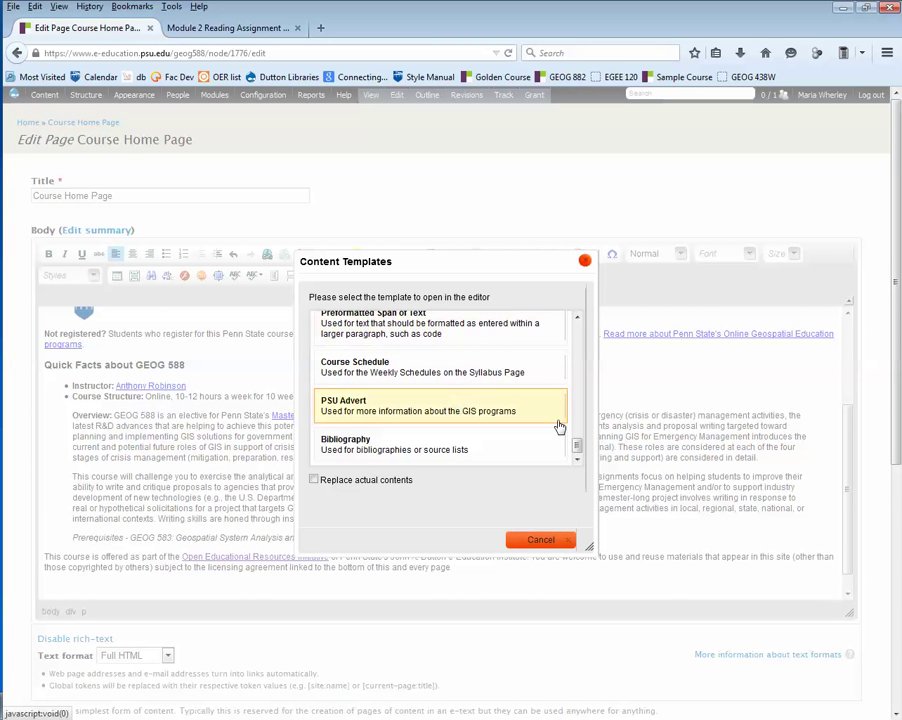
{"action": "left_click_drag", "start_coordinate": [578, 445], "coordinate": [570, 304]}
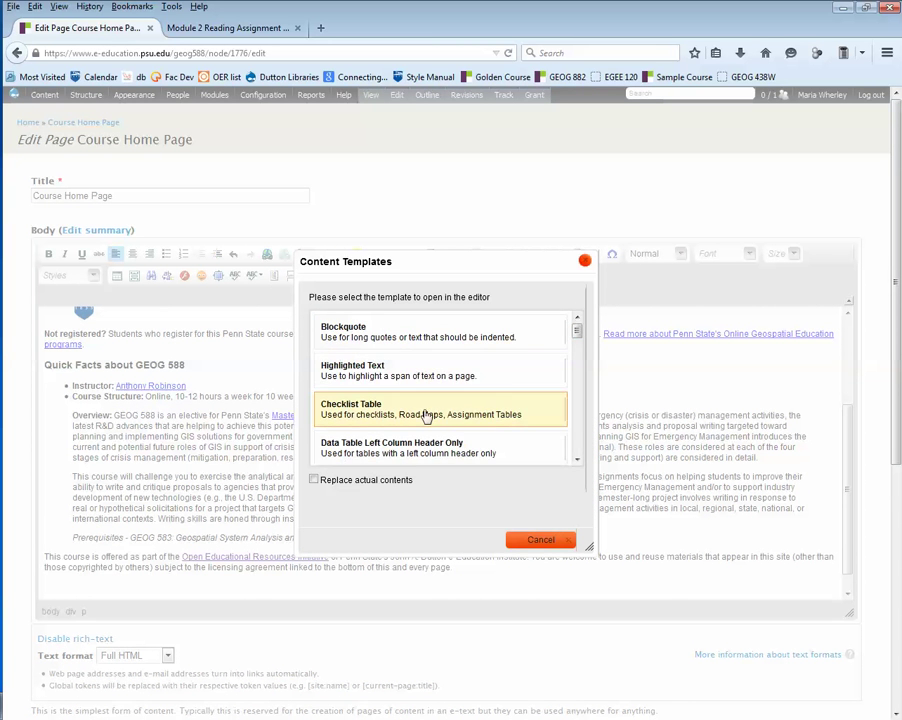
{"action": "left_click", "coordinate": [378, 416]}
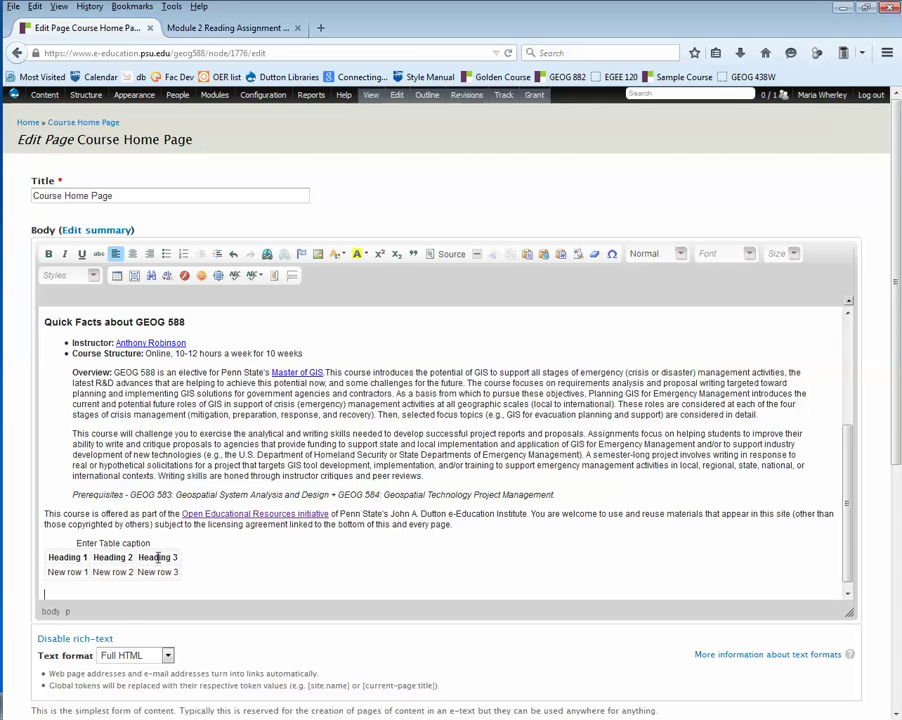
Step: Add a fourth column after the third heading and title it 'Heading 4'
{"action": "left_click", "coordinate": [160, 560]}
{"action": "right_click", "coordinate": [160, 562]}
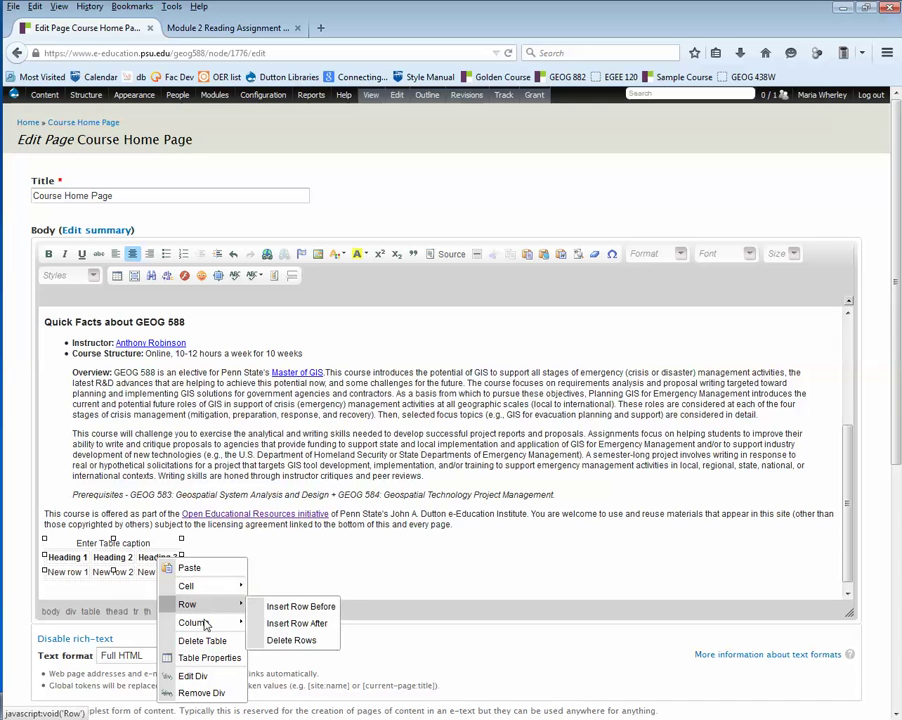
{"action": "mouse_move", "coordinate": [208, 627]}
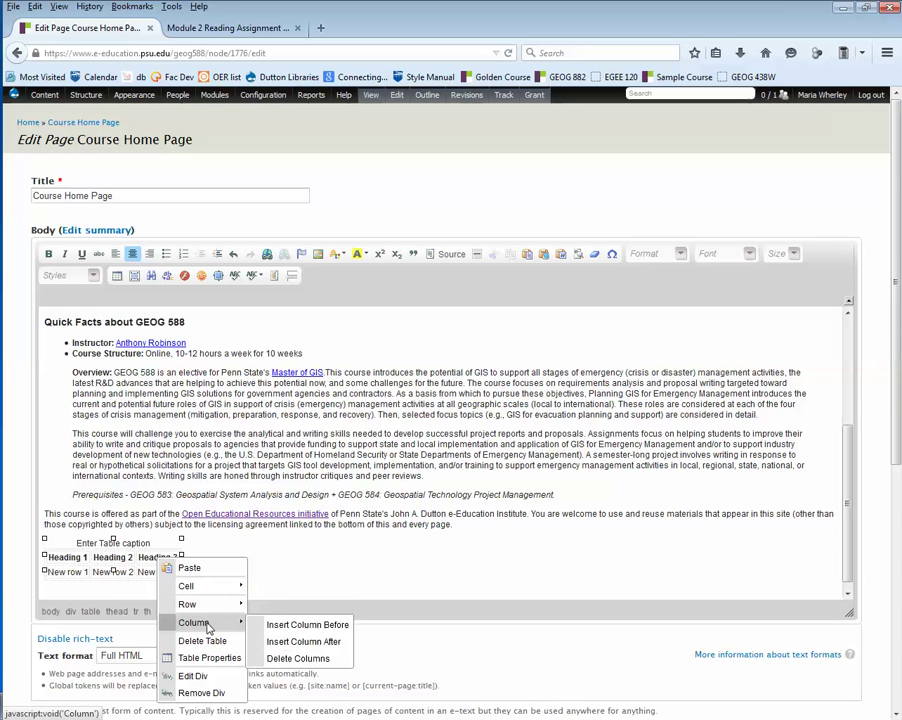
{"action": "left_click", "coordinate": [298, 642]}
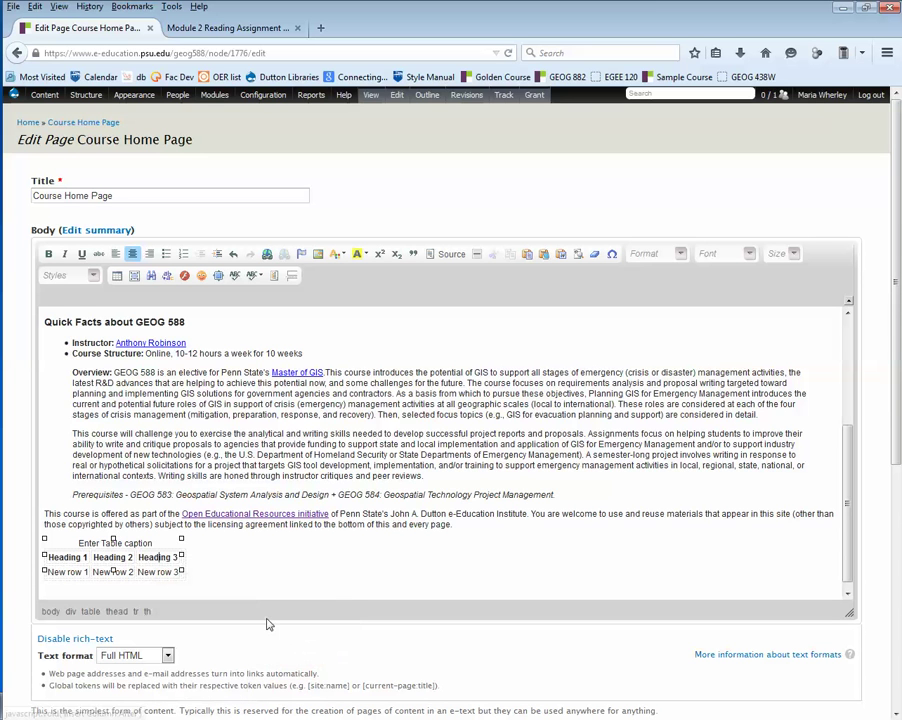
{"action": "left_click", "coordinate": [193, 560]}
{"action": "type", "text": "Heading"}
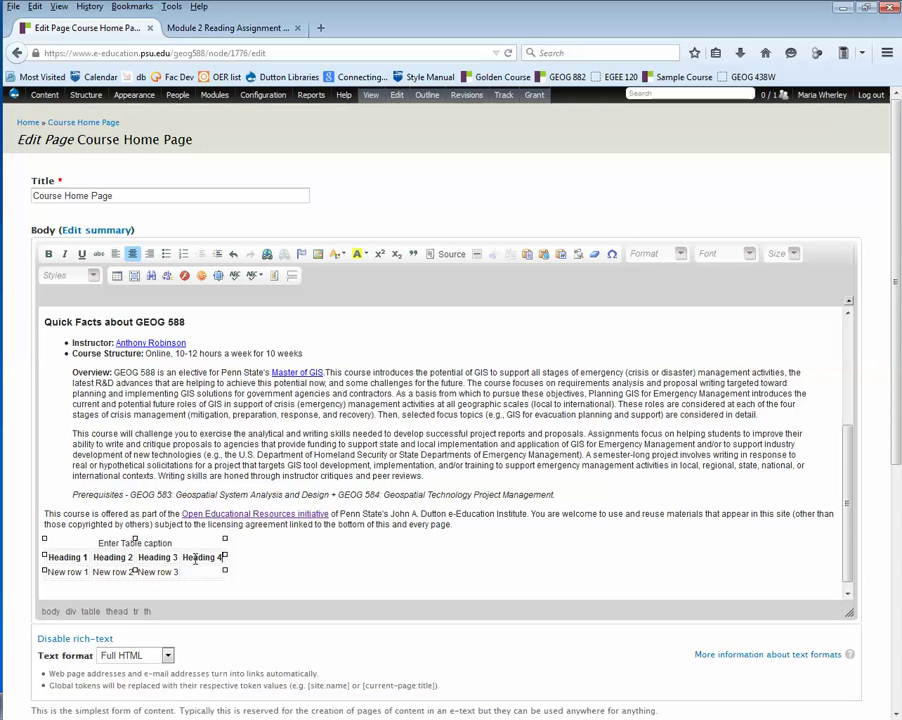
{"action": "type", "text": " 4"}
Step: Add a row below the existing row with 'New row' in its first cell
{"action": "right_click", "coordinate": [72, 576]}
{"action": "mouse_move", "coordinate": [120, 620]}
{"action": "left_click", "coordinate": [204, 640]}
{"action": "type", "text": "New R"}
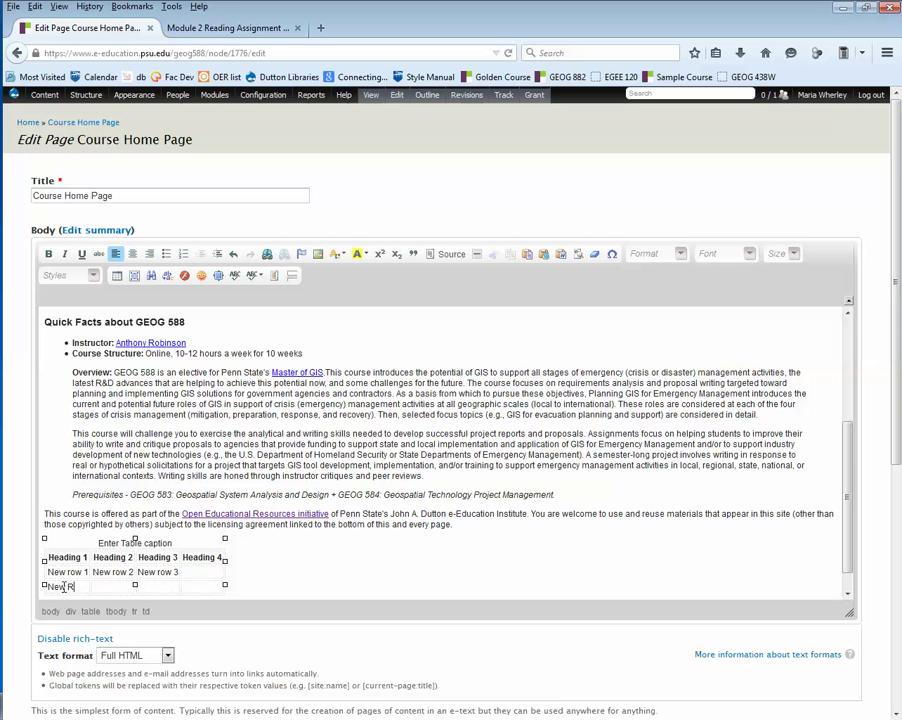
{"action": "type", "text": "o"}
{"action": "key", "text": "BackSpace"}
{"action": "key", "text": "BackSpace"}
{"action": "type", "text": "row"}
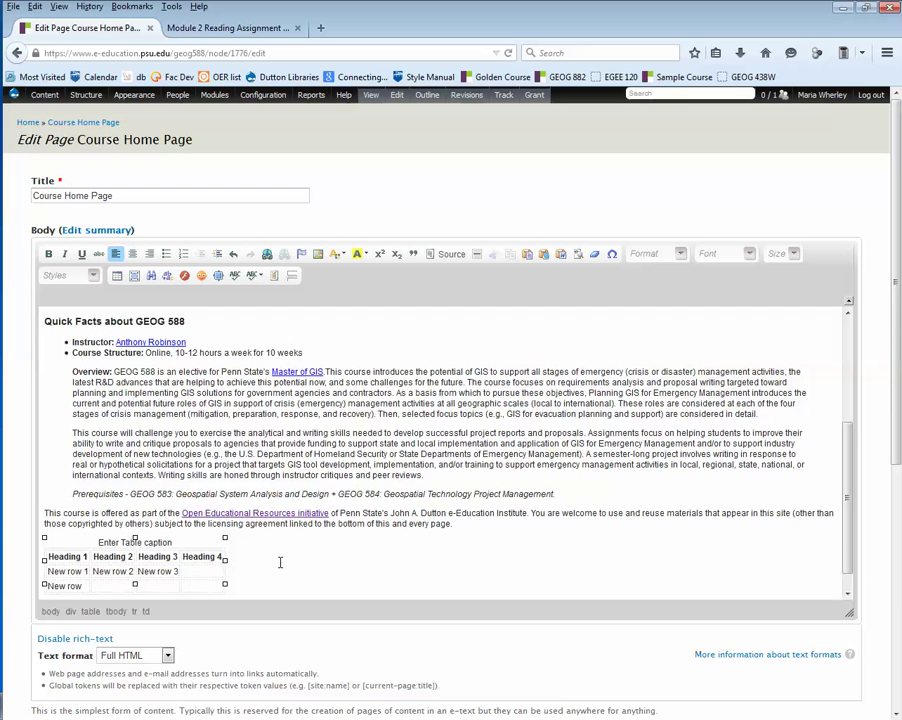
{"action": "scroll", "coordinate": [278, 558], "scroll_direction": "down", "scroll_amount": 1}
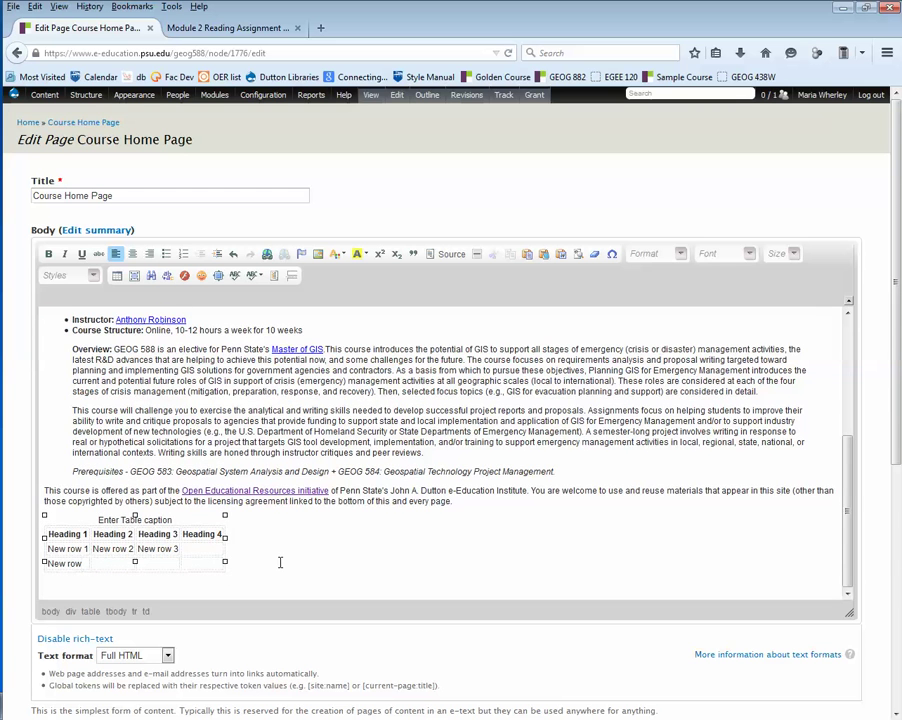
Step: Start a new empty paragraph after the 'peer reviews.' paragraph
{"action": "scroll", "coordinate": [280, 563], "scroll_direction": "down", "scroll_amount": 3}
{"action": "scroll", "coordinate": [280, 568], "scroll_direction": "up", "scroll_amount": 1}
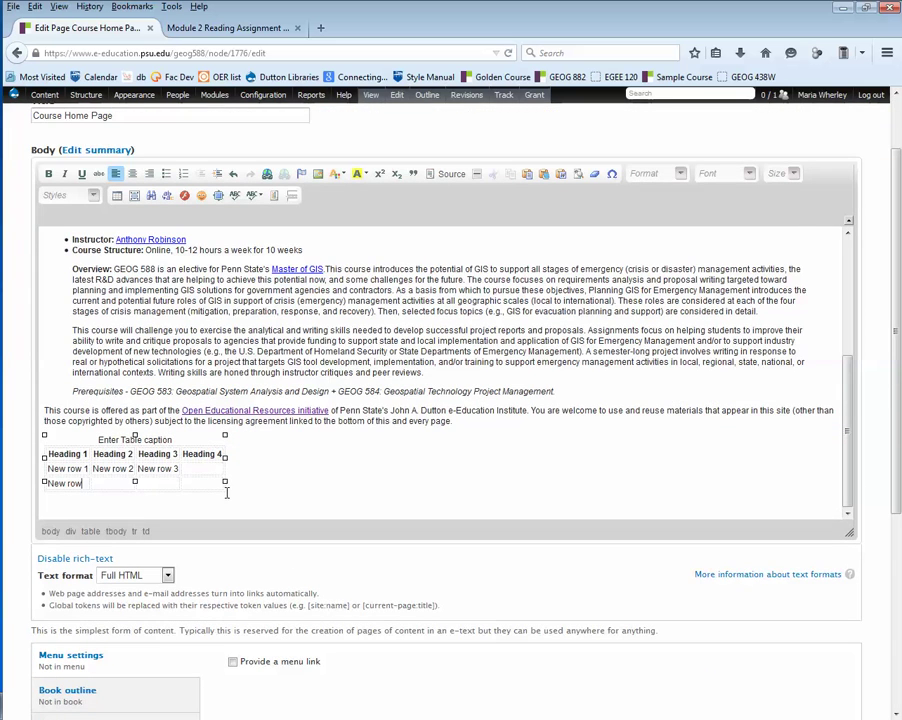
{"action": "left_click", "coordinate": [441, 375]}
{"action": "key", "text": "Return"}
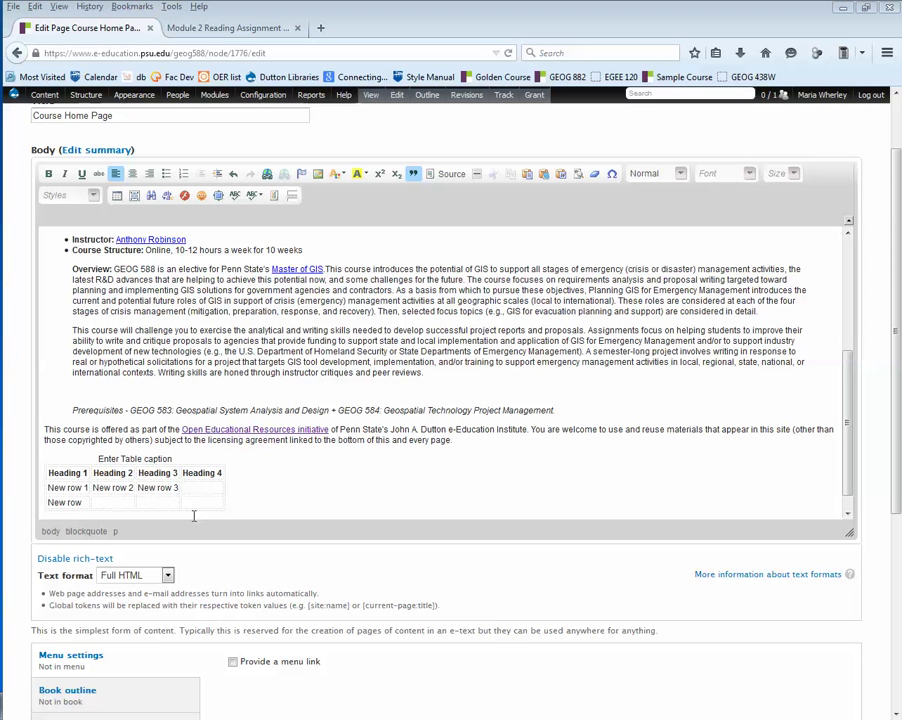
{"action": "left_click", "coordinate": [81, 389]}
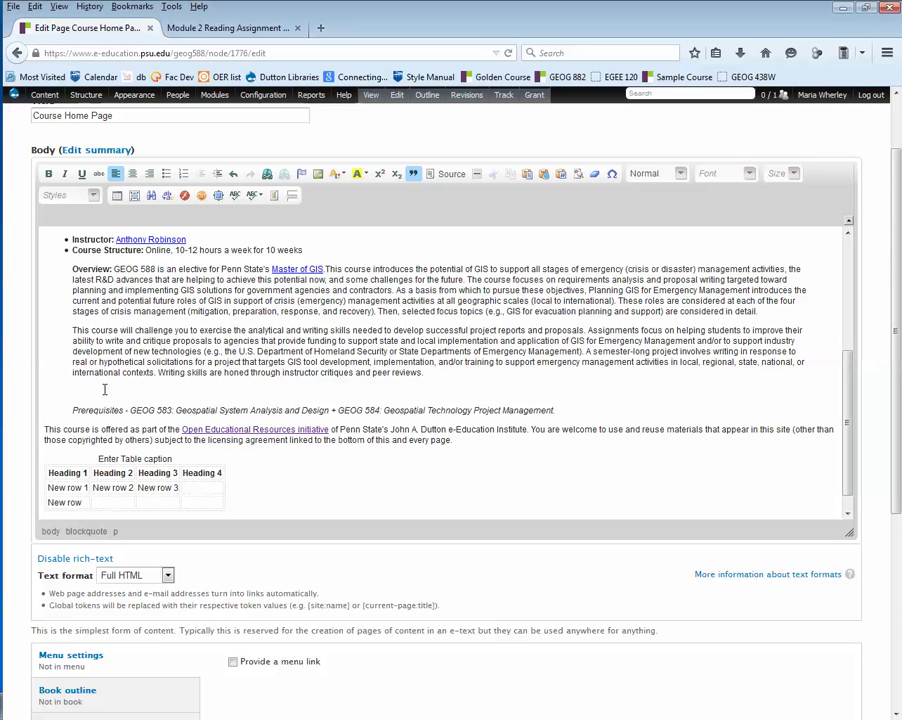
Step: Insert the Image Centered template into the new paragraph
{"action": "left_click", "coordinate": [275, 196]}
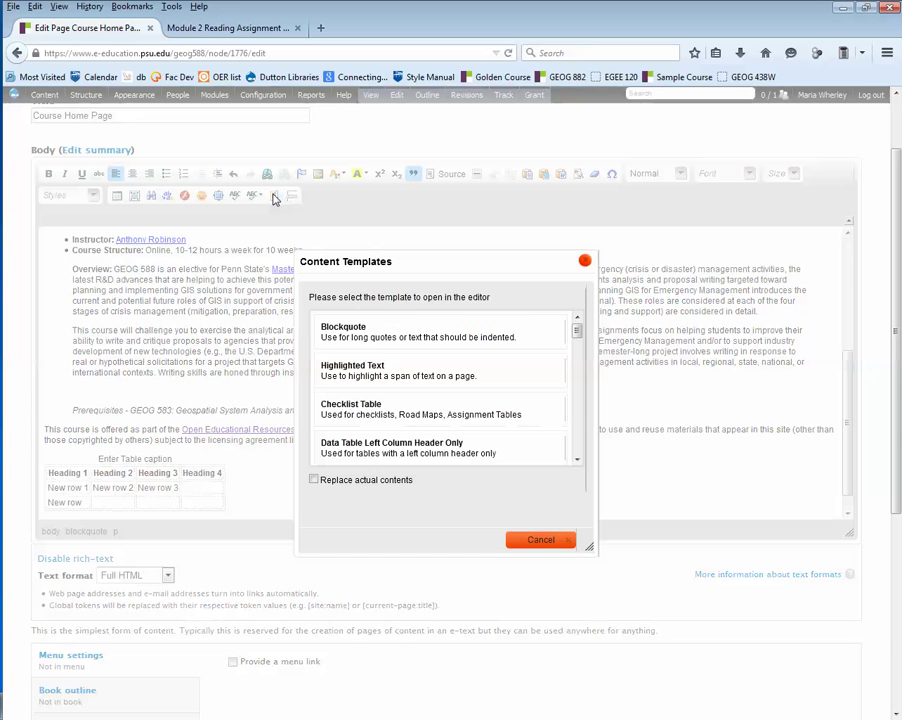
{"action": "left_click", "coordinate": [577, 460]}
{"action": "left_click", "coordinate": [577, 460]}
{"action": "left_click", "coordinate": [577, 460]}
{"action": "left_click", "coordinate": [577, 460]}
{"action": "scroll", "coordinate": [516, 444], "scroll_direction": "down", "scroll_amount": 2}
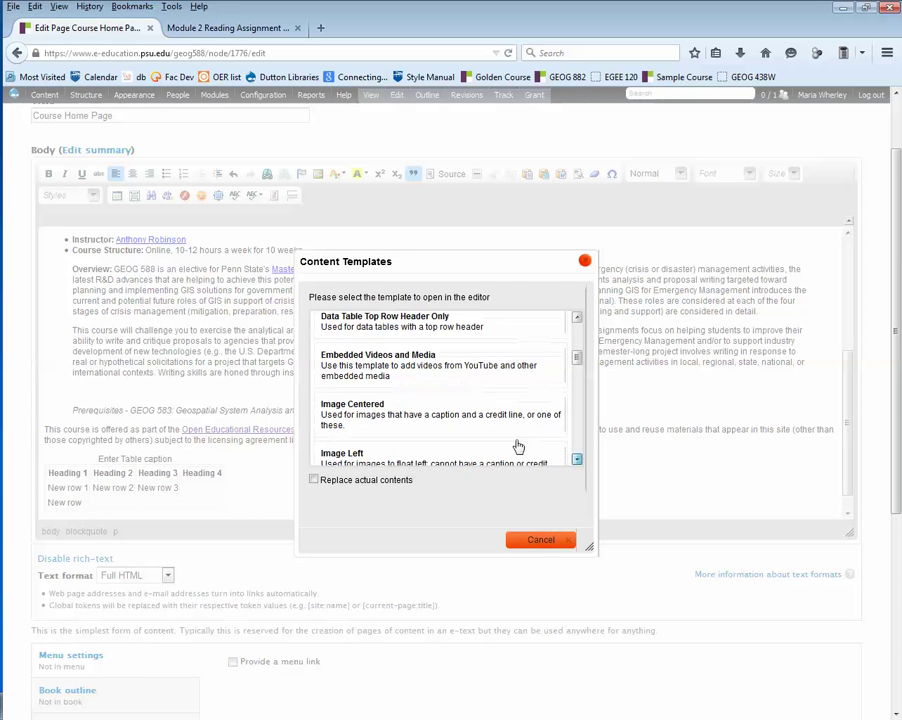
{"action": "left_click", "coordinate": [370, 398]}
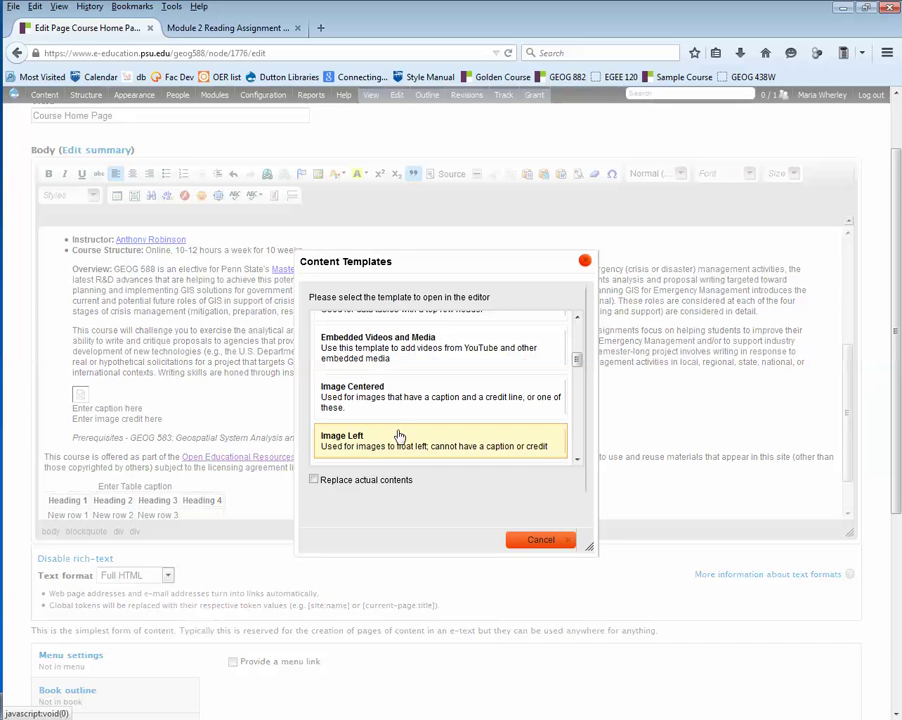
Step: Close the templates list and bring up the image placeholder's context menu
{"action": "scroll", "coordinate": [398, 432], "scroll_direction": "down", "scroll_amount": 2}
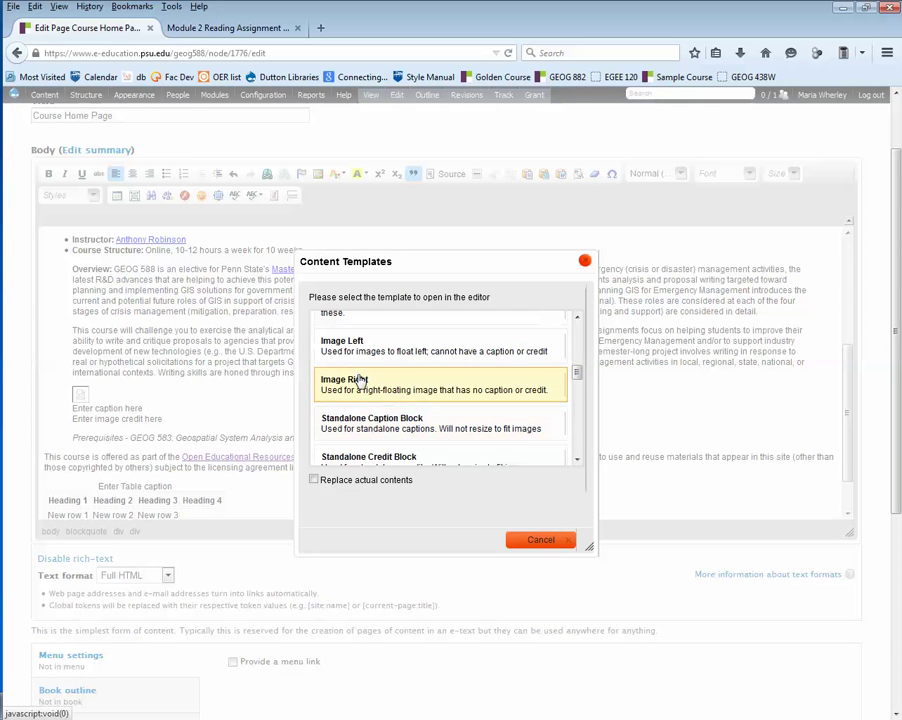
{"action": "left_click", "coordinate": [586, 262]}
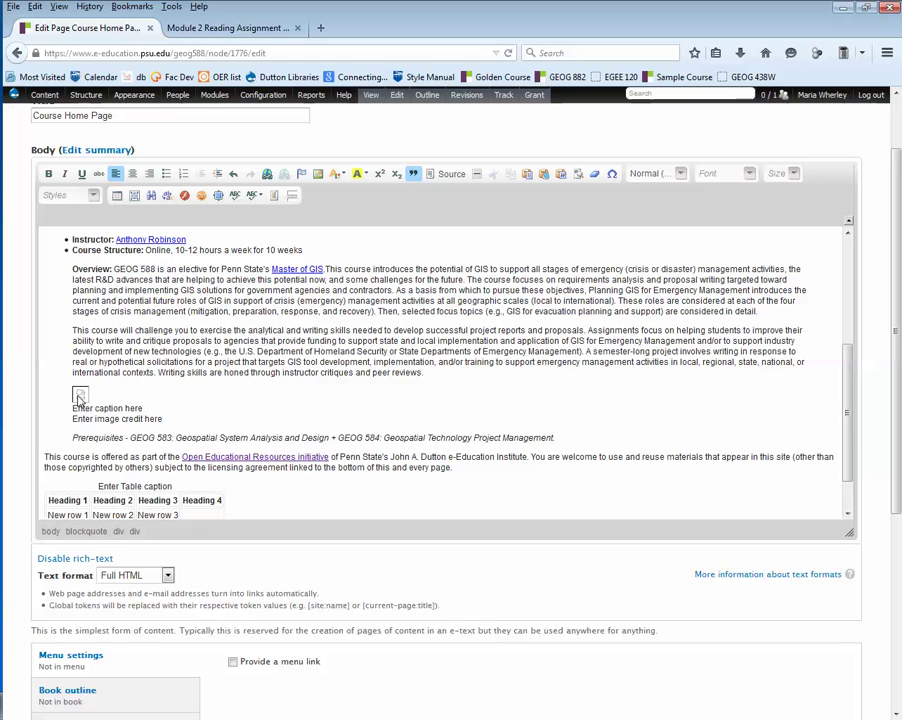
{"action": "right_click", "coordinate": [80, 398]}
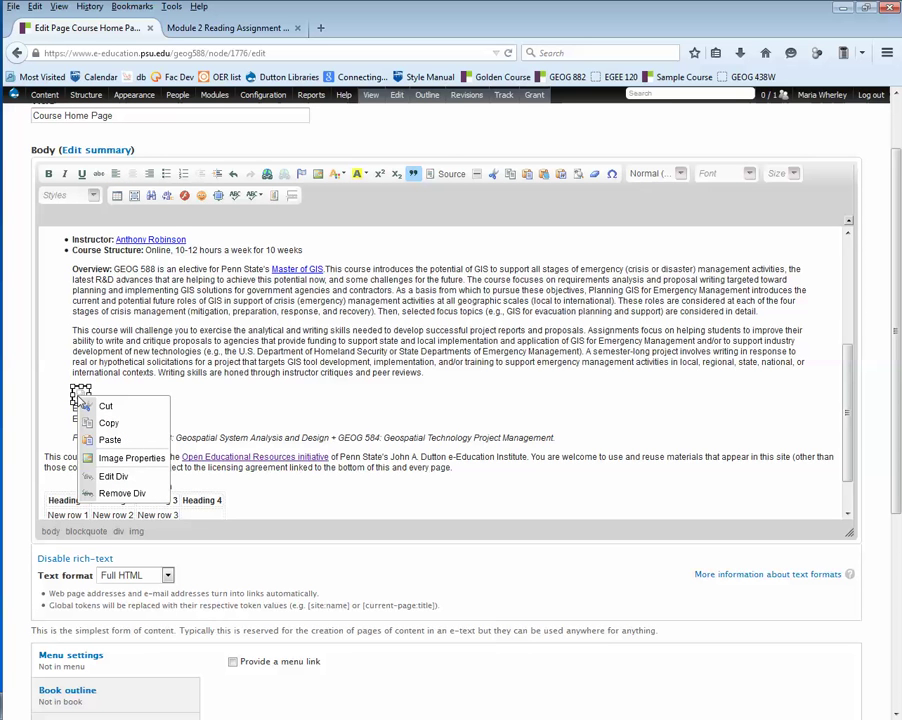
Step: Set the placeholder to the green apple image and caption it 'Figure 1.2 Green Apple'
{"action": "left_click", "coordinate": [131, 458]}
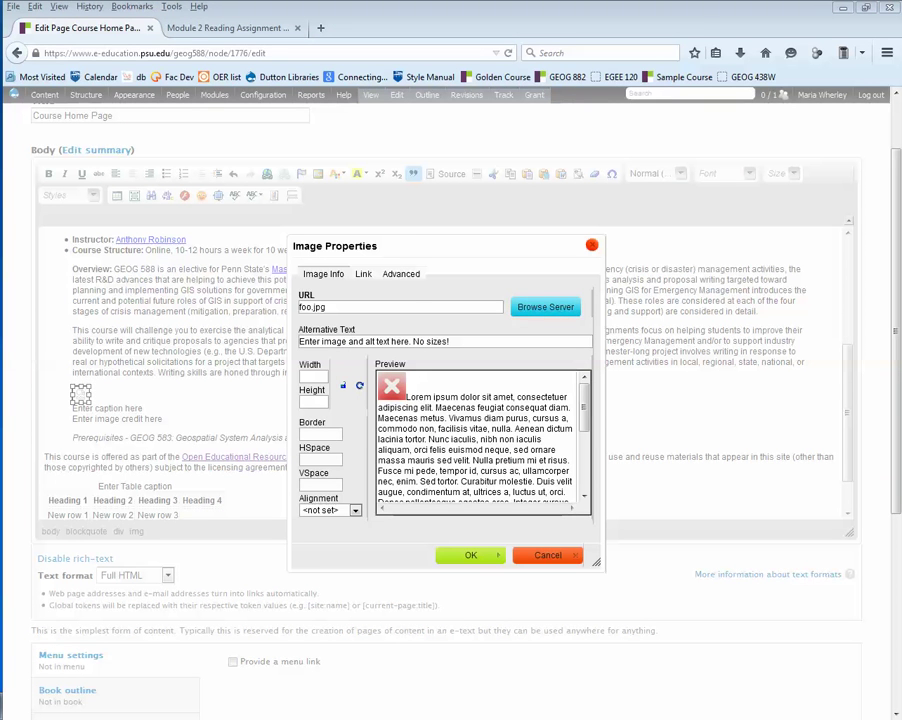
{"action": "left_click", "coordinate": [476, 557]}
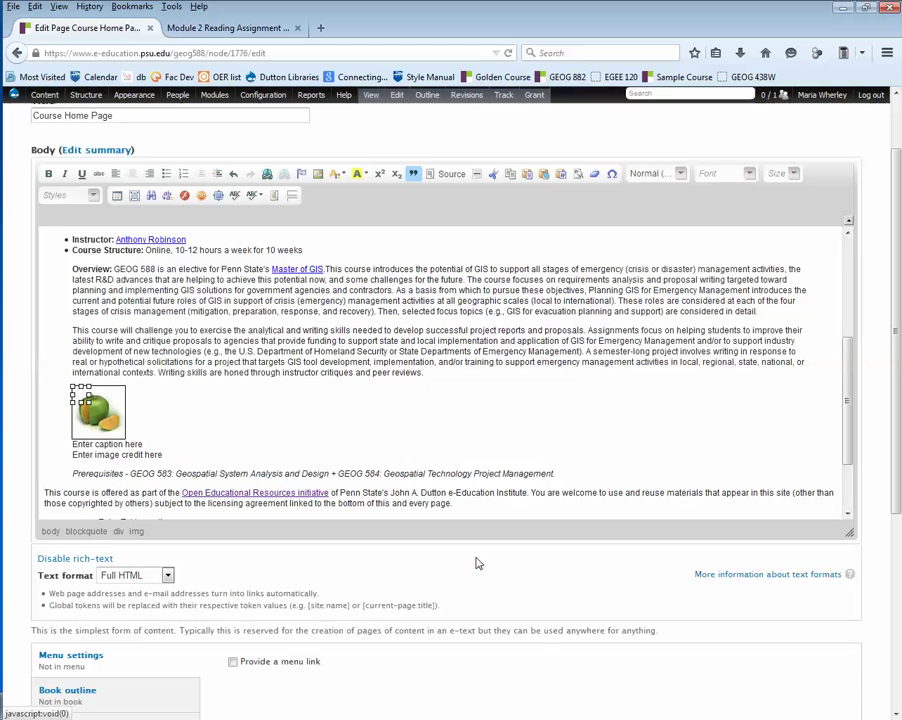
{"action": "triple_click", "coordinate": [96, 445]}
{"action": "key", "text": "BackSpace"}
{"action": "type", "text": "Figure 1.2"}
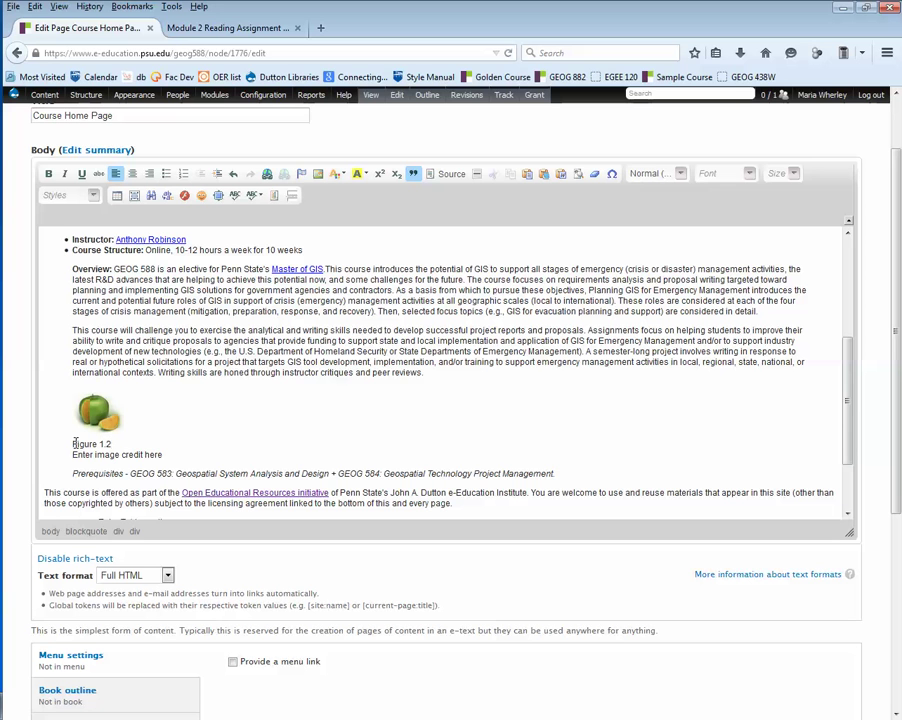
{"action": "type", "text": " Green Apple"}
Step: Replace the credit placeholder with the photographer's credit line and save the page
{"action": "double_click", "coordinate": [151, 455]}
{"action": "left_click_drag", "start_coordinate": [102, 456], "coordinate": [72, 455]}
{"action": "key", "text": "BackSpace"}
{"action": "type", "text": "Credit: m. wher"}
{"action": "key", "text": "BackSpace"}
{"action": "key", "text": "BackSpace"}
{"action": "key", "text": "BackSpace"}
{"action": "key", "text": "BackSpace"}
{"action": "type", "text": "Wherley"}
{"action": "scroll", "coordinate": [57, 670], "scroll_direction": "down", "scroll_amount": 5}
{"action": "left_click", "coordinate": [57, 663]}
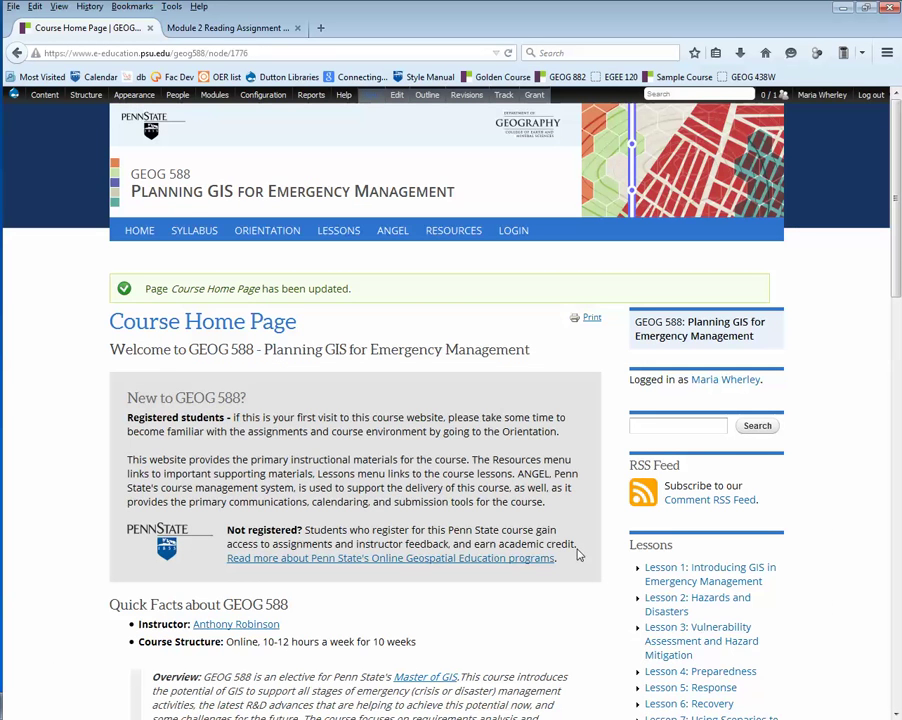
Step: Scroll down the saved Course Home Page to check the Green Apple figure and four-column table
{"action": "scroll", "coordinate": [566, 600], "scroll_direction": "down", "scroll_amount": 6}
{"action": "scroll", "coordinate": [566, 606], "scroll_direction": "down", "scroll_amount": 1}
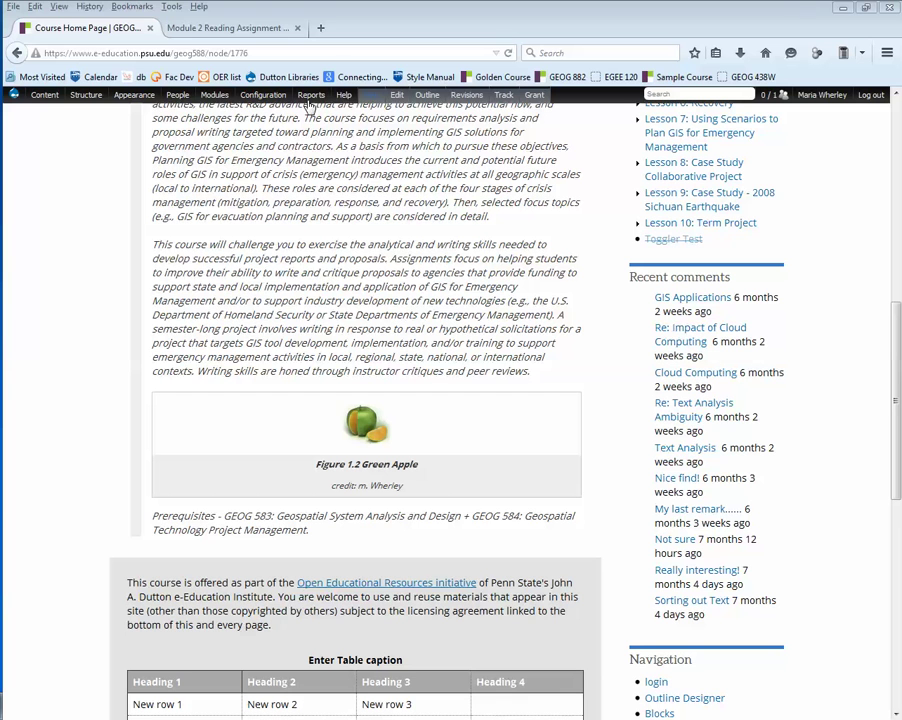
Step: Return to editing the Course Home Page, browse the Content Templates list, then close it
{"action": "left_click", "coordinate": [399, 96]}
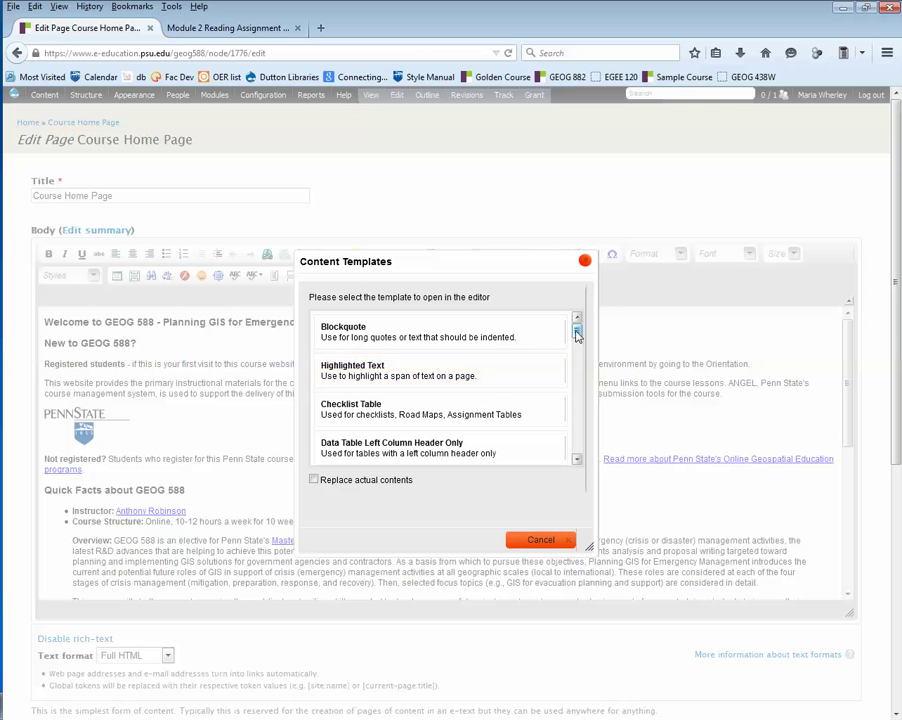
{"action": "scroll", "coordinate": [581, 352], "scroll_direction": "down", "scroll_amount": 1}
{"action": "left_click_drag", "start_coordinate": [581, 352], "coordinate": [579, 394]}
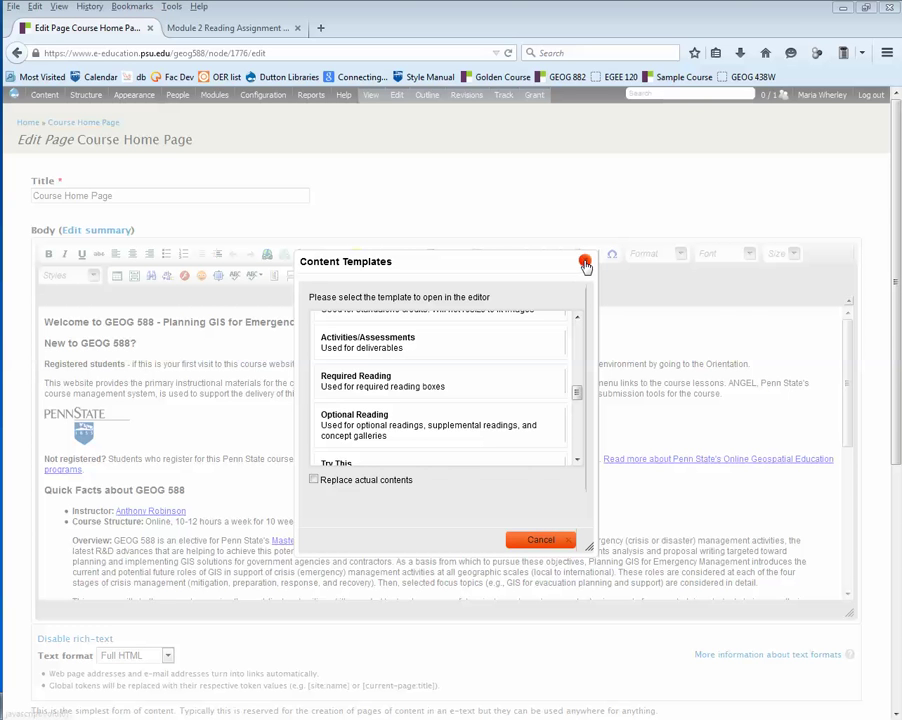
{"action": "left_click", "coordinate": [585, 263]}
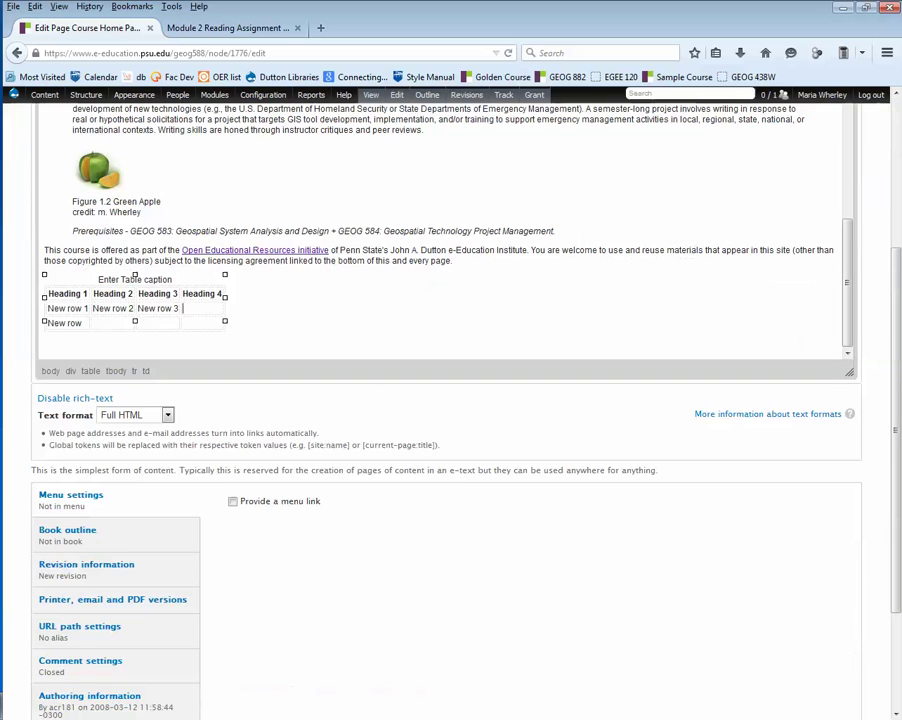